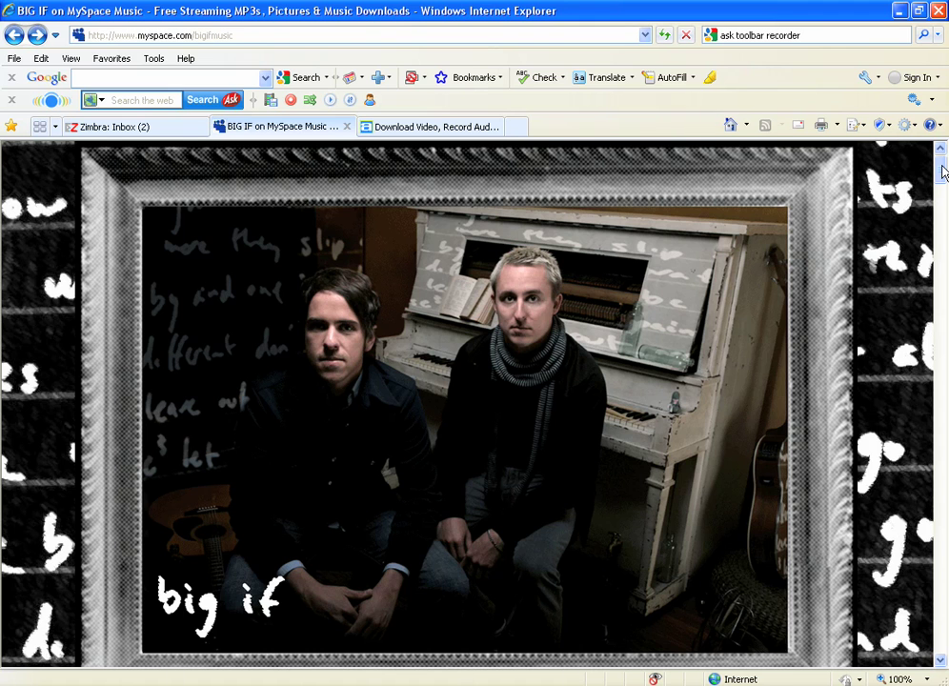
# Scroll the BIG IF MySpace page down to the music player listing four demo tracks
pyautogui.moveTo(941, 171)
pyautogui.mouseDown()
pyautogui.moveTo(942, 212)
pyautogui.moveTo(942, 169)
pyautogui.mouseUp()
pyautogui.moveTo(940, 169); pyautogui.dragTo(940, 170)
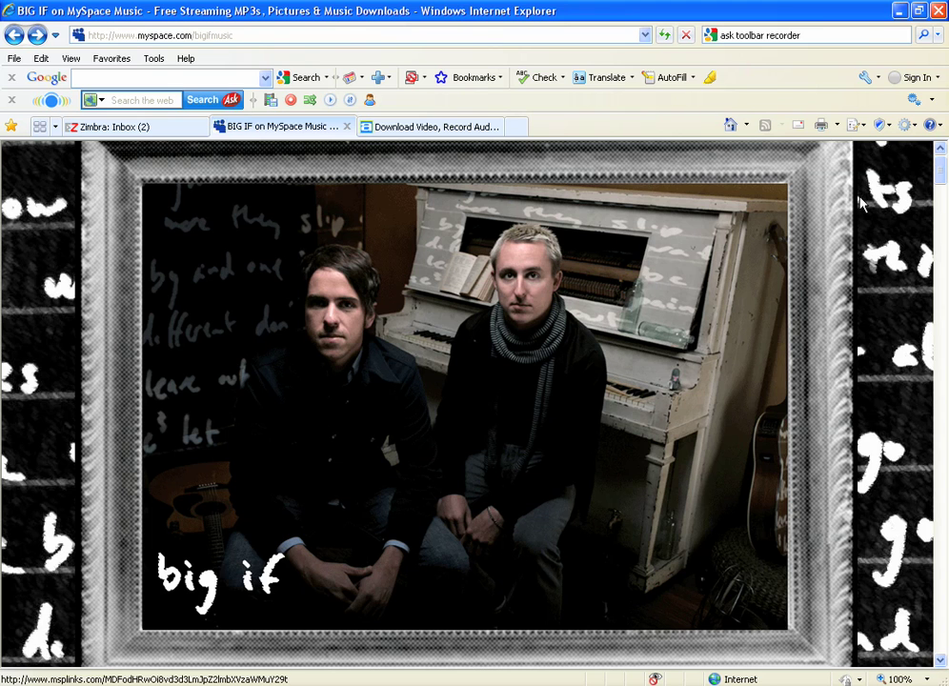
pyautogui.moveTo(940, 172); pyautogui.dragTo(941, 182)
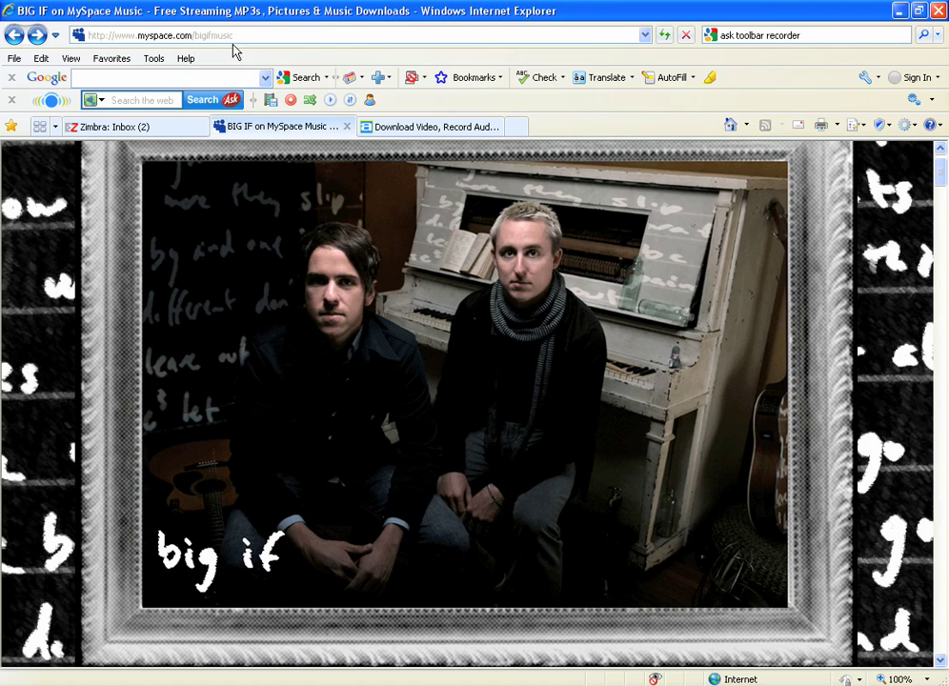
pyautogui.moveTo(940, 181); pyautogui.dragTo(943, 220)
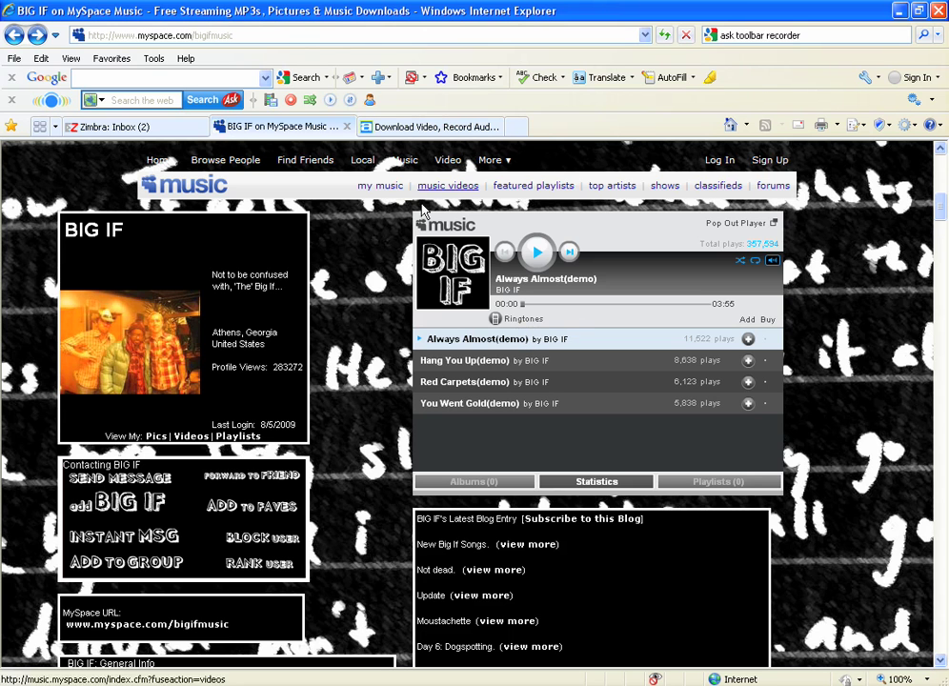
# Move from the BIG IF MySpace tab to Applian's Ask & Record Toolbar page and scroll it
pyautogui.hotkey('ctrl', 'Tab')
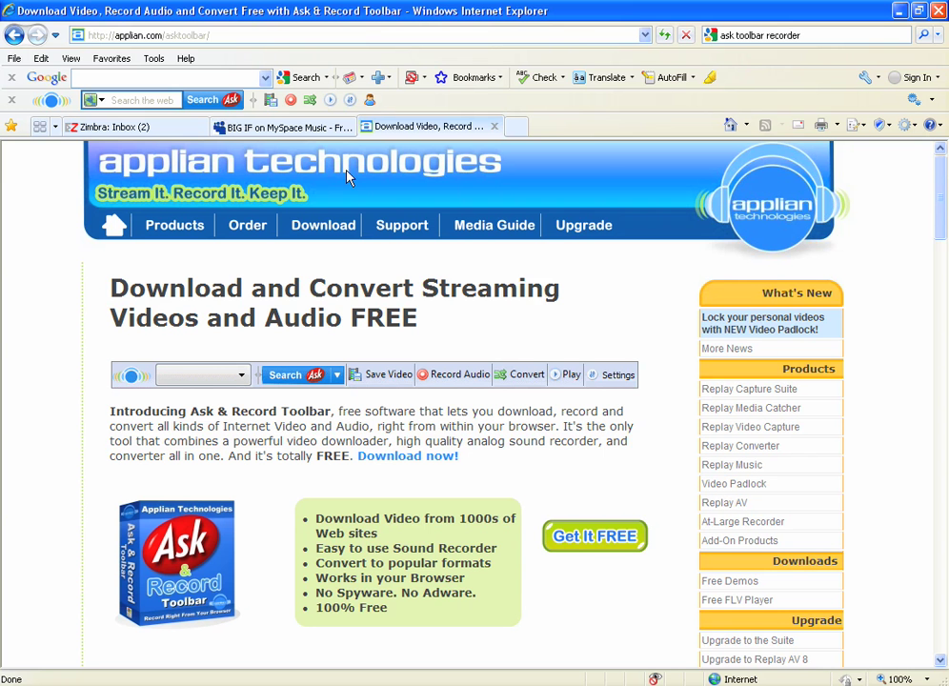
pyautogui.click(299, 127)
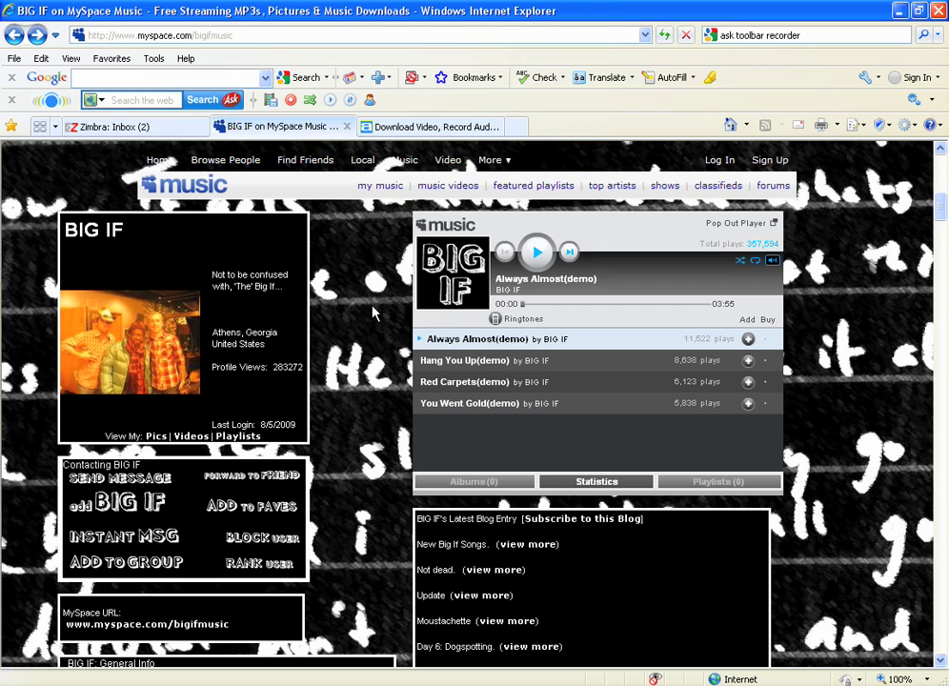
pyautogui.click(404, 130)
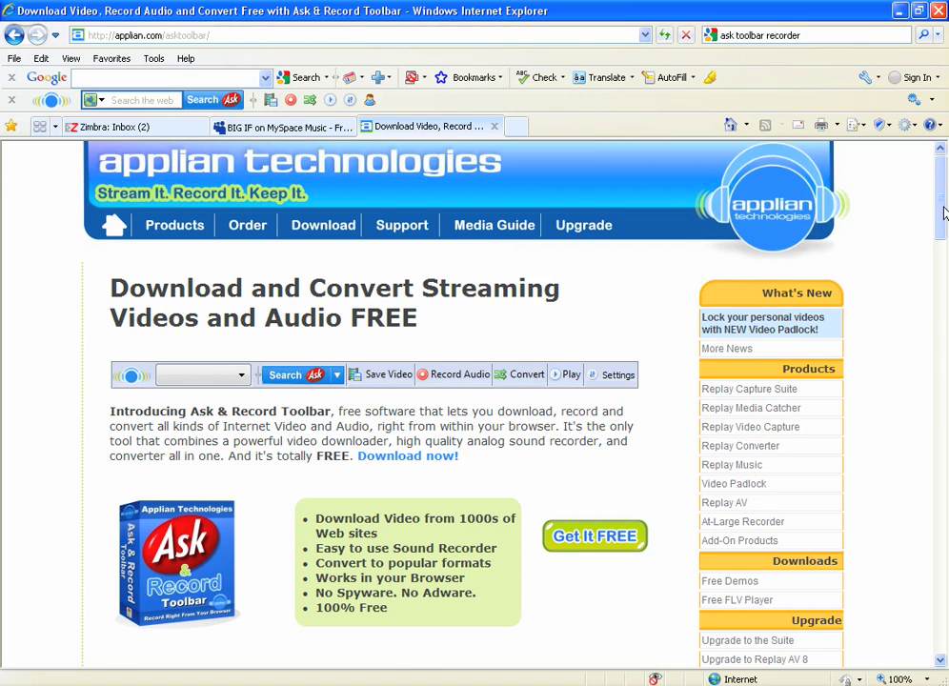
pyautogui.moveTo(940, 195); pyautogui.dragTo(941, 220)
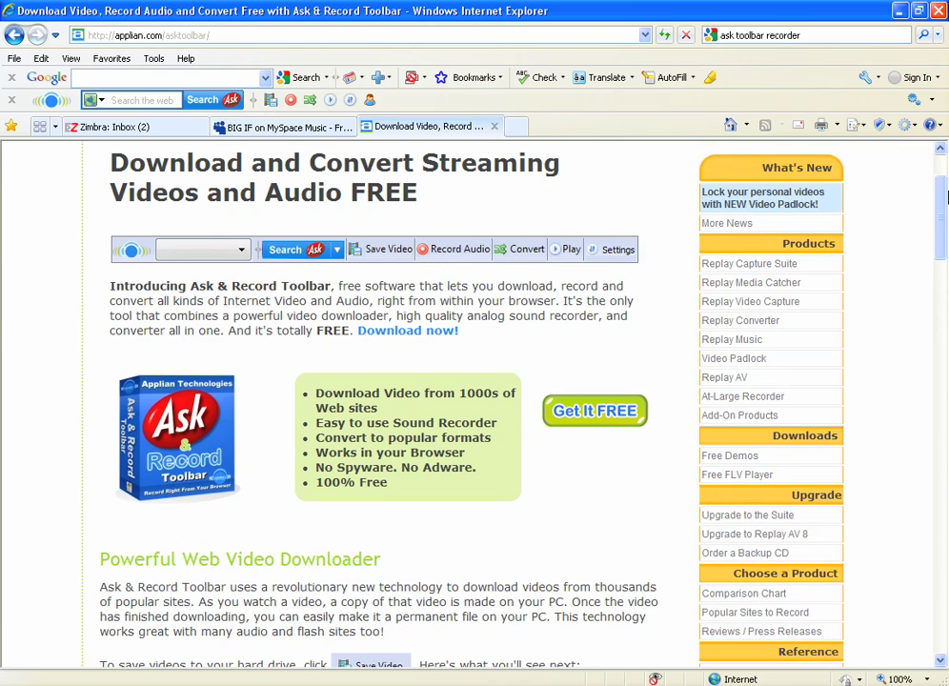
pyautogui.moveTo(944, 208)
pyautogui.mouseDown()
pyautogui.moveTo(940, 221)
pyautogui.moveTo(941, 205)
pyautogui.mouseUp()
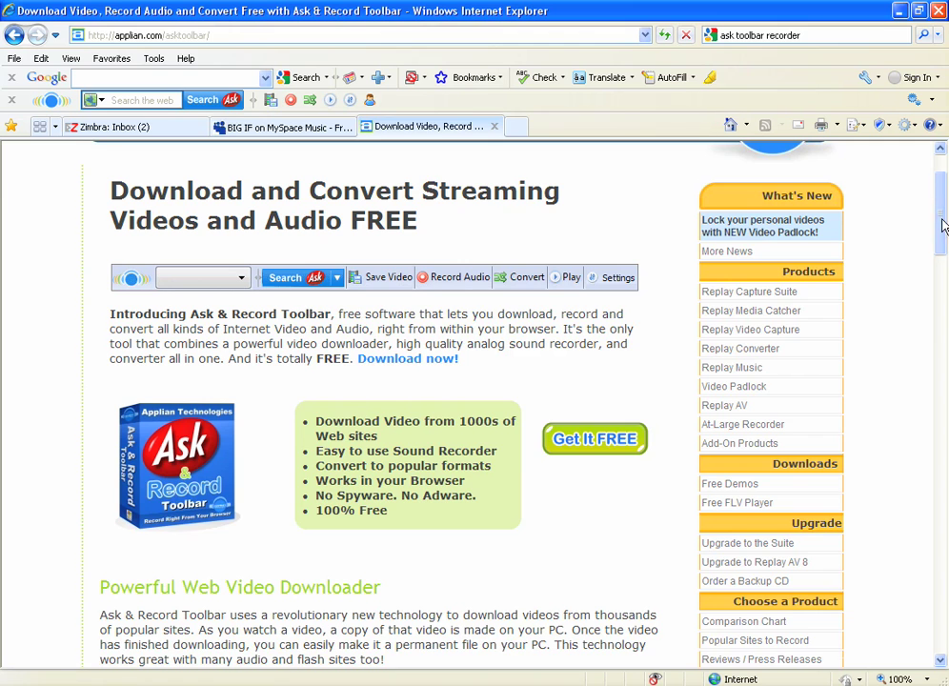
pyautogui.moveTo(944, 221); pyautogui.dragTo(945, 212)
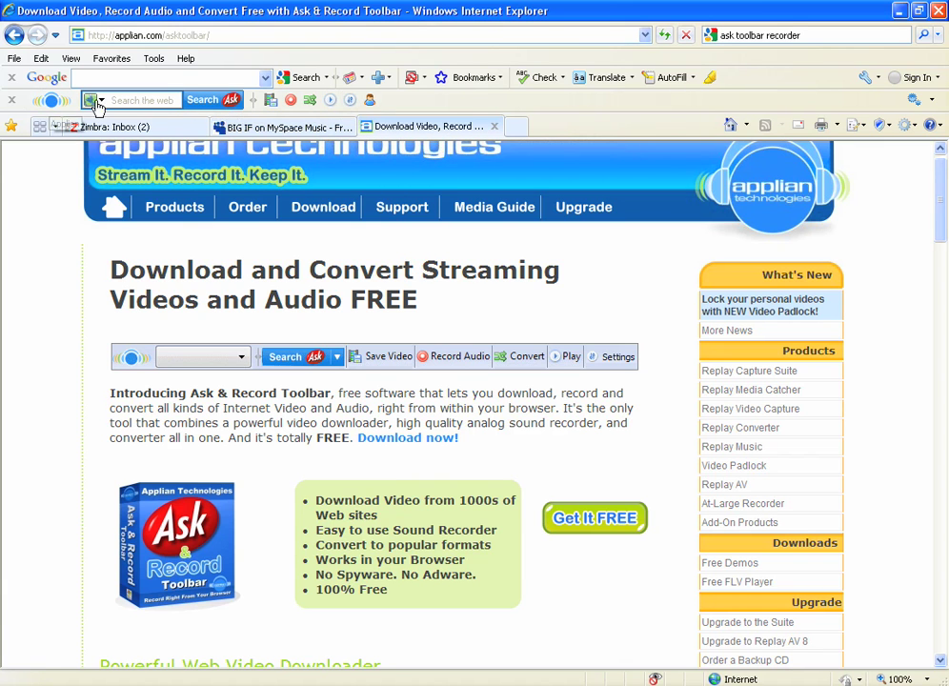
# Open the toolbar's Settings, showing 500 MB video storage and 192 kbit/s MP3 audio bitrate
pyautogui.click(352, 102)
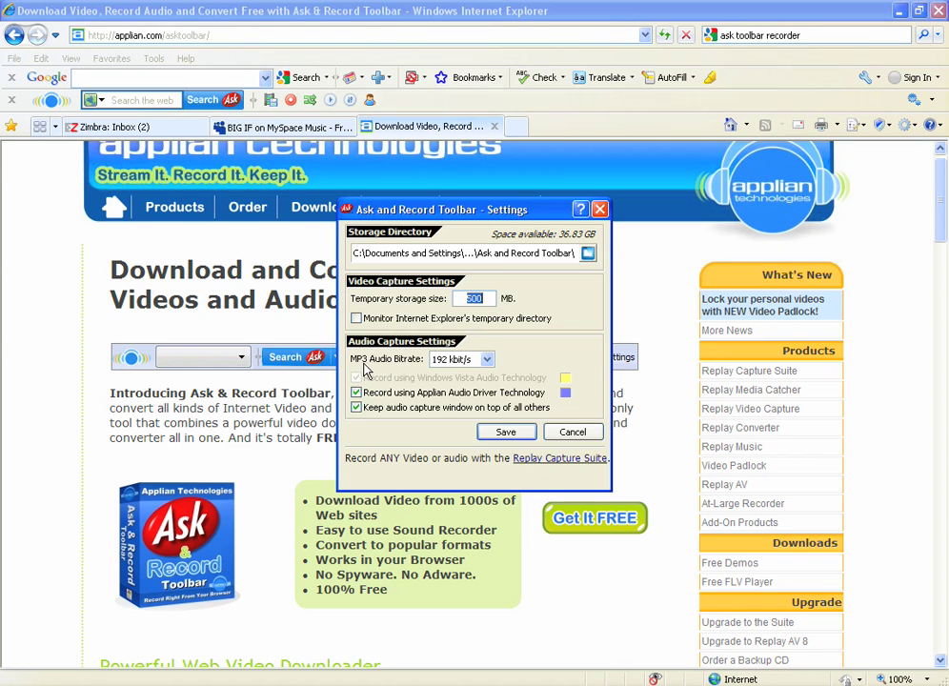
pyautogui.click(487, 360)
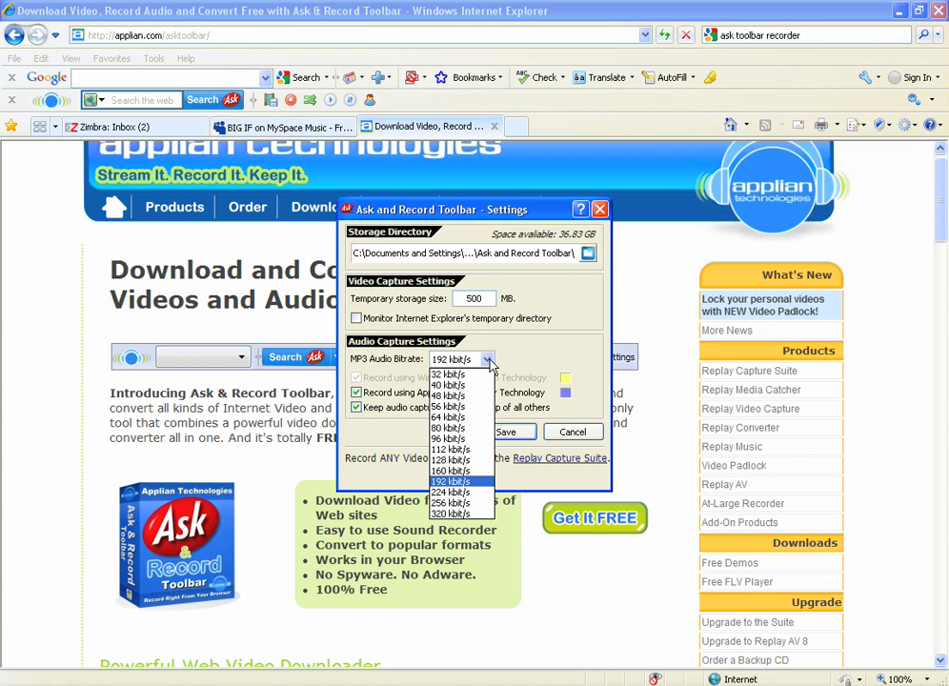
pyautogui.click(473, 487)
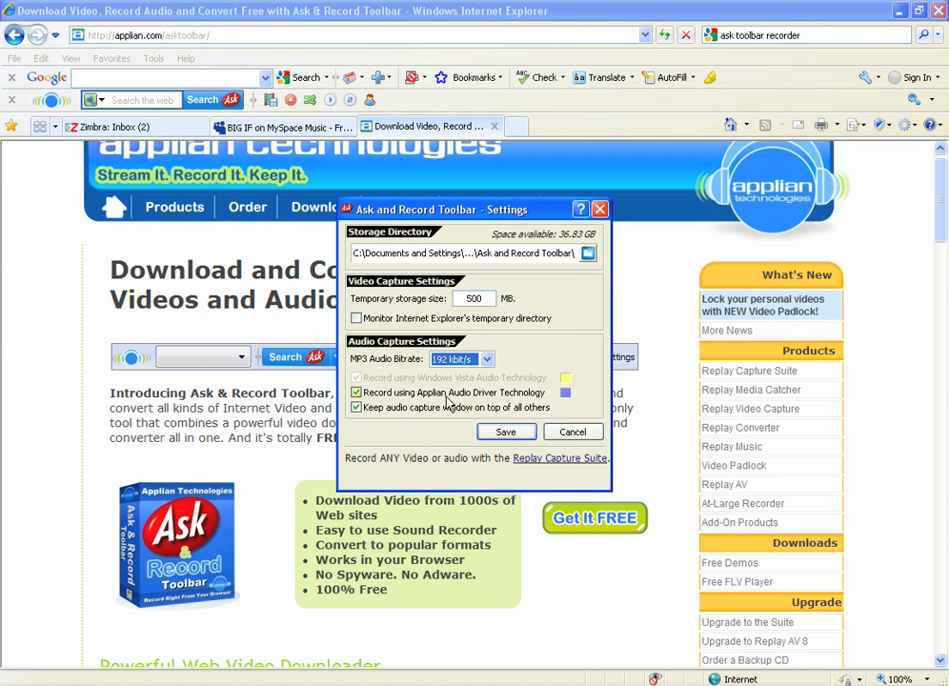
pyautogui.click(357, 393)
pyautogui.click(357, 395)
# Cancel the Settings dialog and return to the top of the BIG IF MySpace tab
pyautogui.click(581, 434)
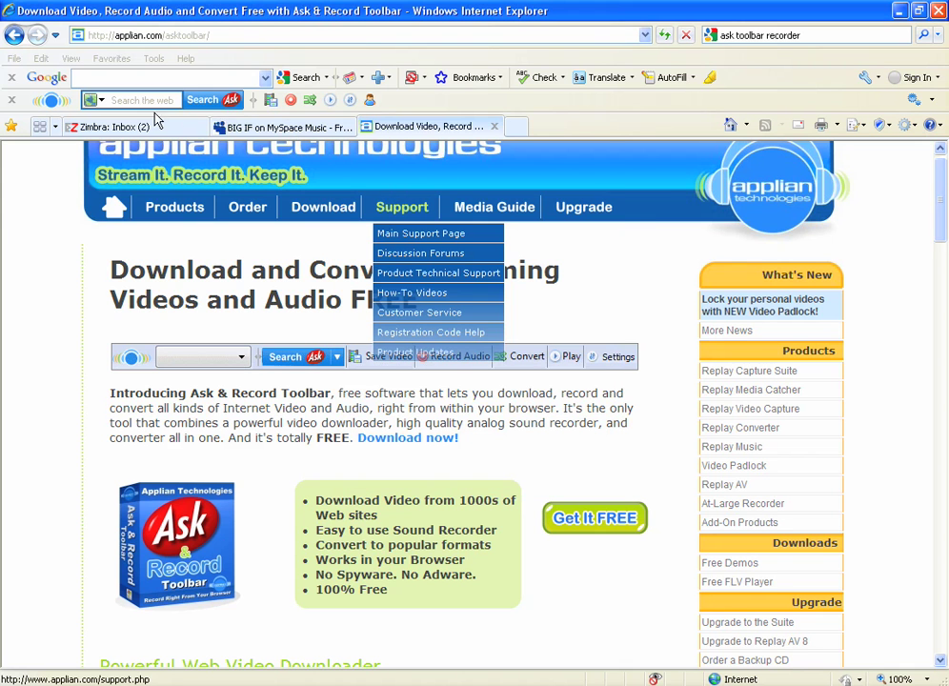
pyautogui.click(274, 127)
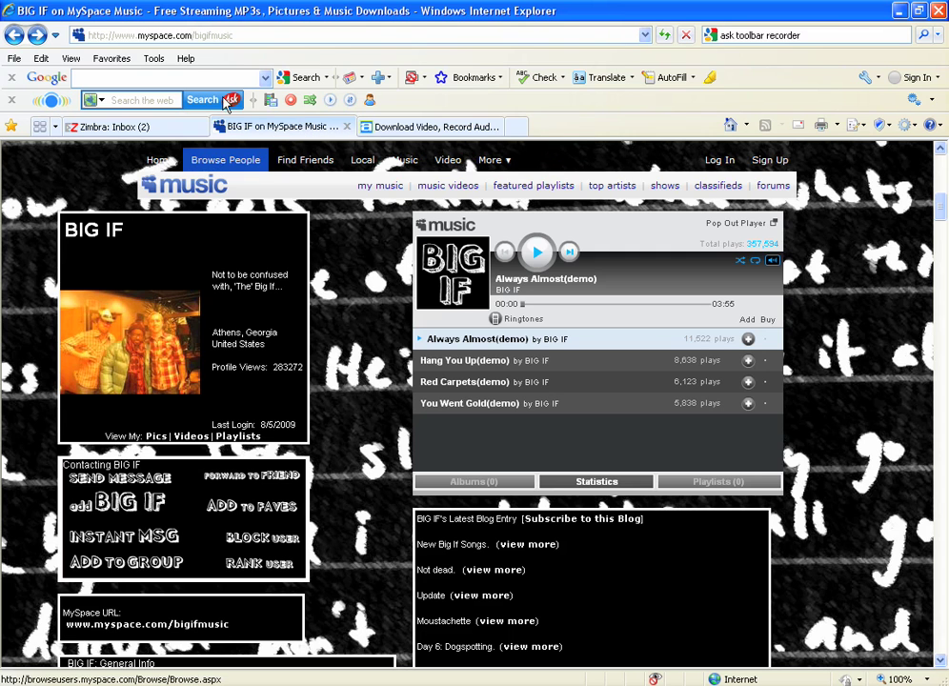
pyautogui.scroll(3, 942, 200)
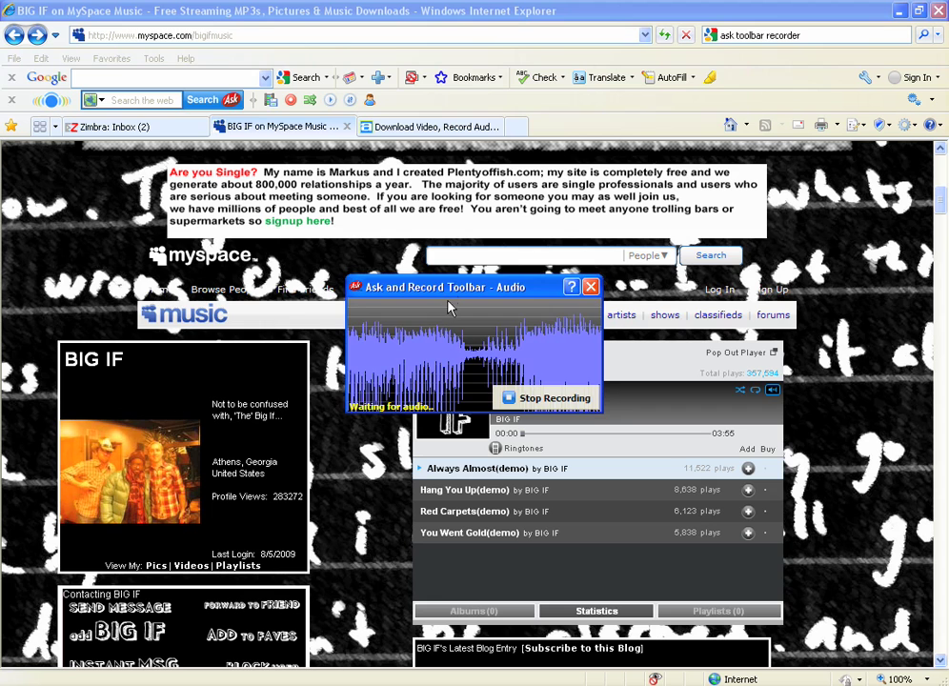
# Move the audio recorder window aside and play Red Carpets(demo) so it gets captured
pyautogui.moveTo(448, 287); pyautogui.dragTo(202, 313)
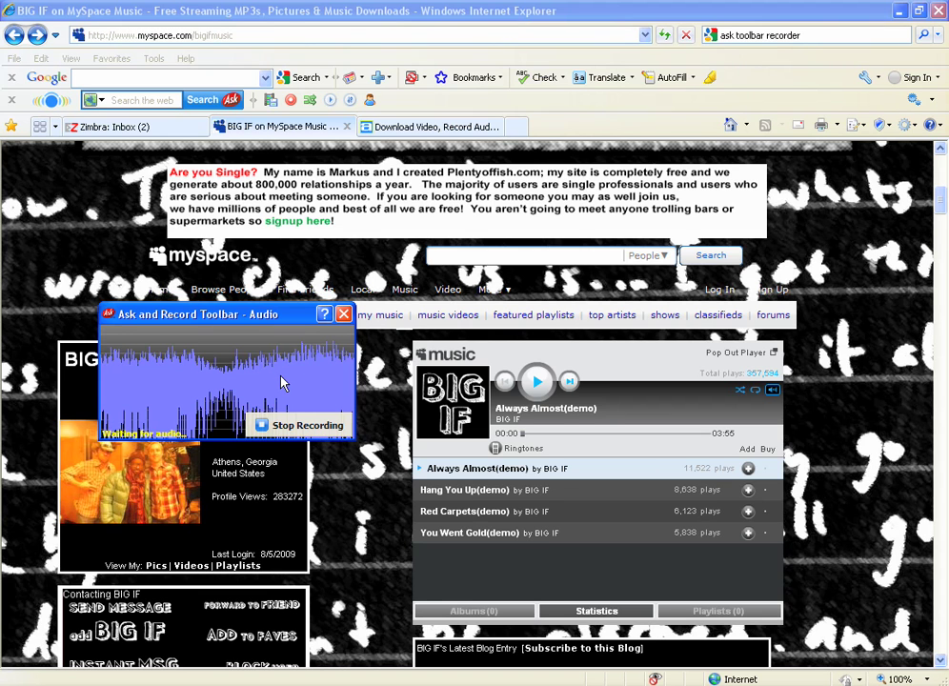
pyautogui.click(262, 425)
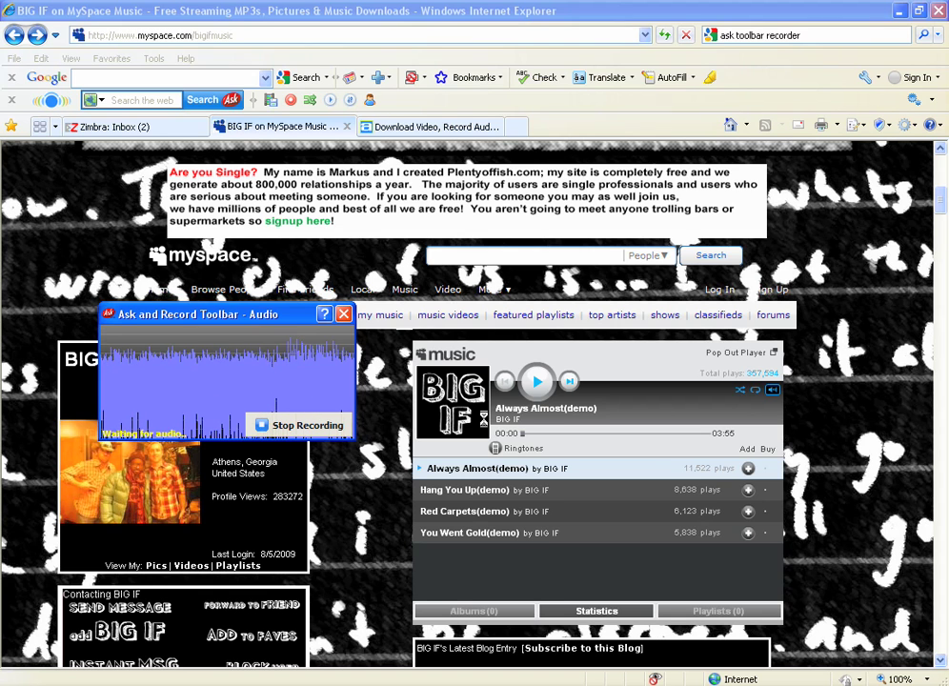
pyautogui.doubleClick(461, 513)
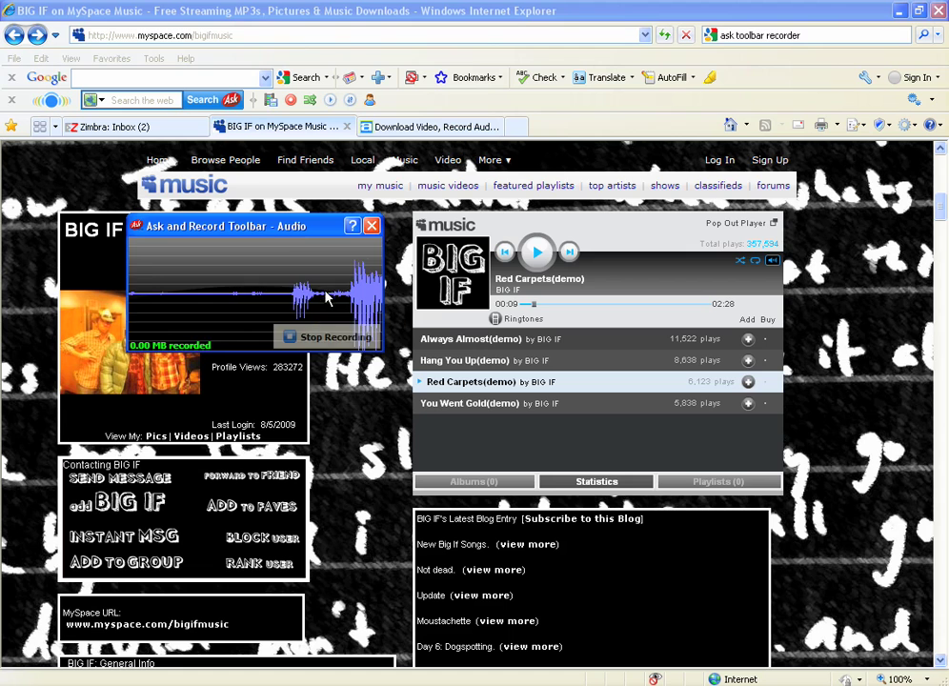
# Stop the recording, leaving two 0:19 MP3 files, then open My Documents
pyautogui.click(312, 340)
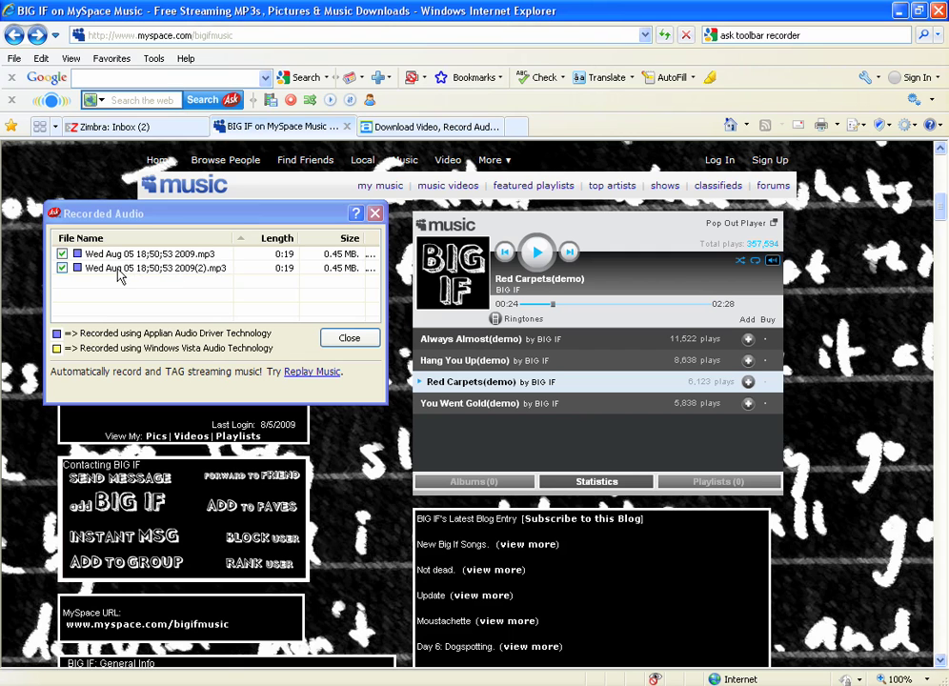
pyautogui.press('super')
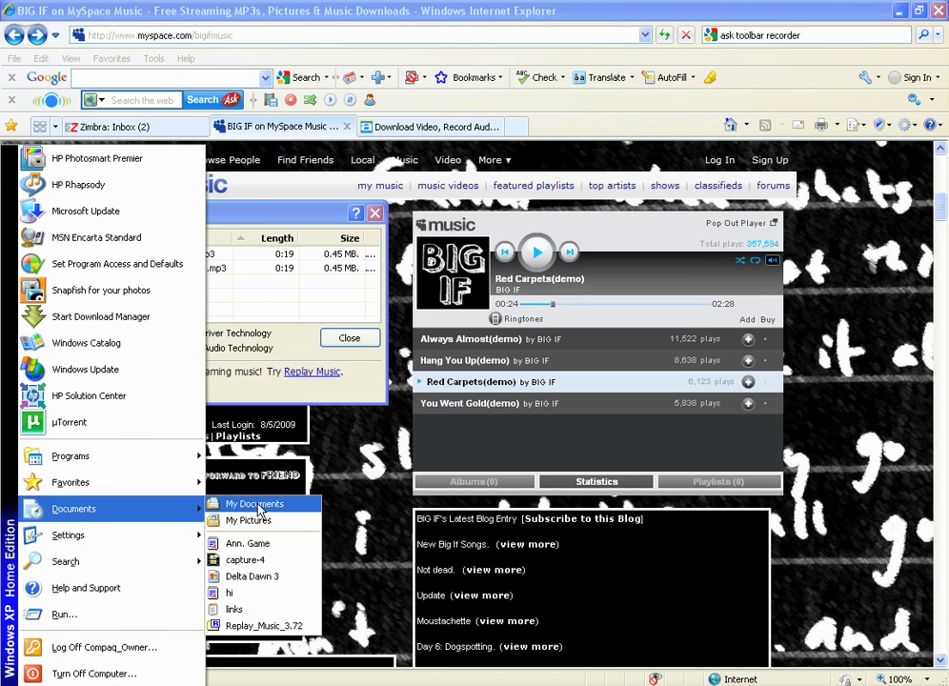
pyautogui.click(338, 426)
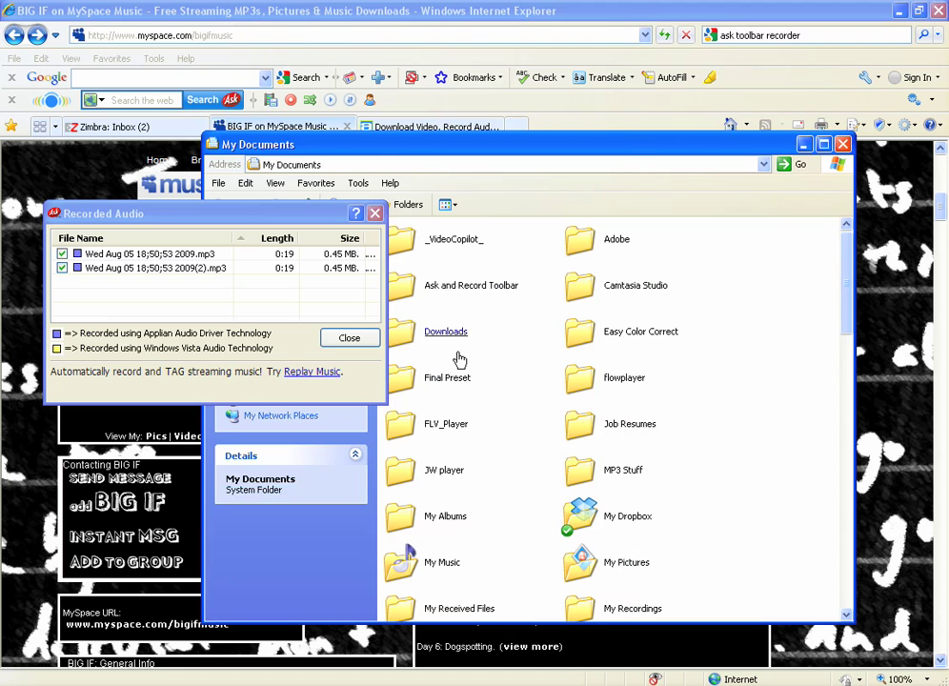
# Open the Ask and Record Toolbar folder and rename the first recording 'Red Carpets'
pyautogui.click(447, 333)
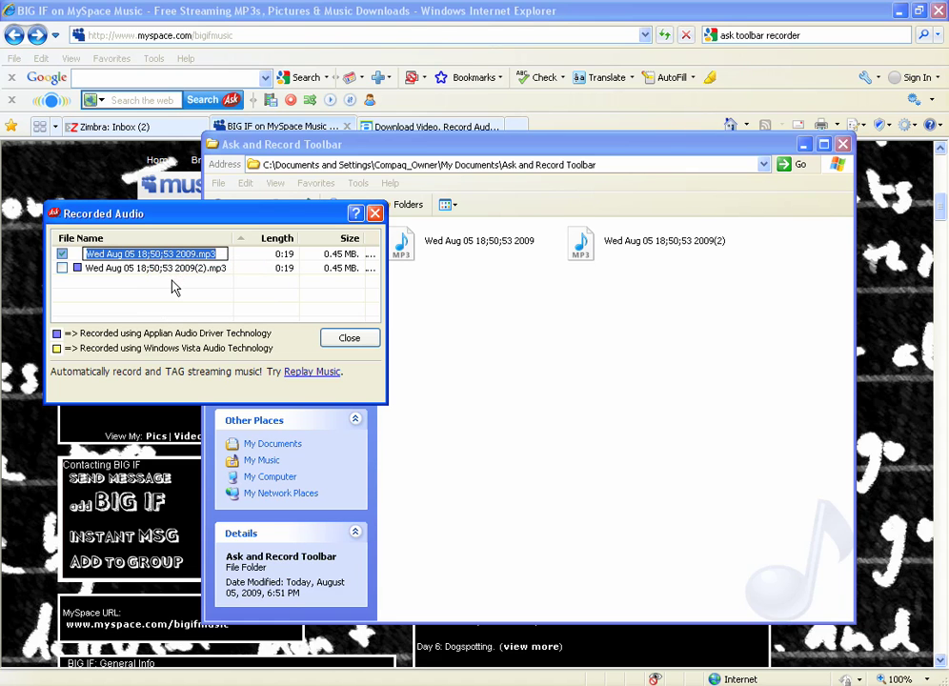
pyautogui.write('Red Carpets')
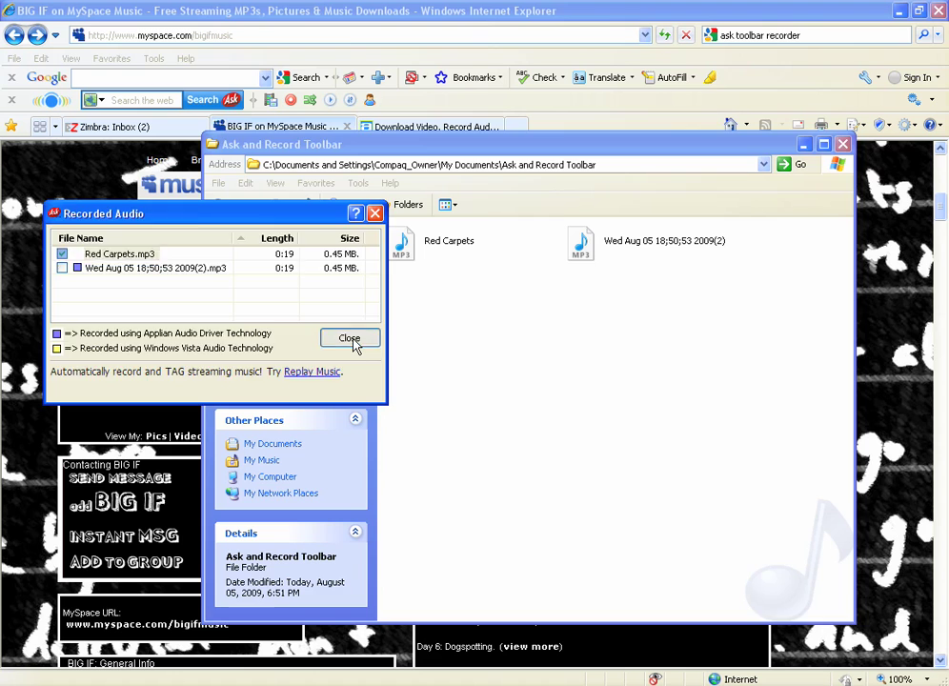
pyautogui.click(355, 341)
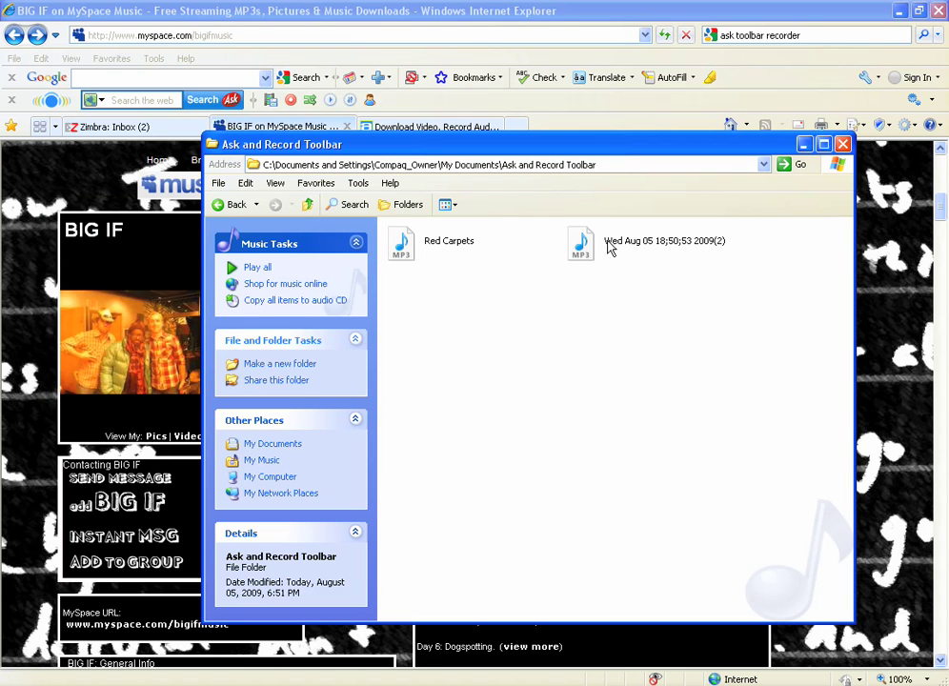
# View the Red Carpets MP3's details, then bring the BIG IF MySpace browser back to front
pyautogui.click(448, 244)
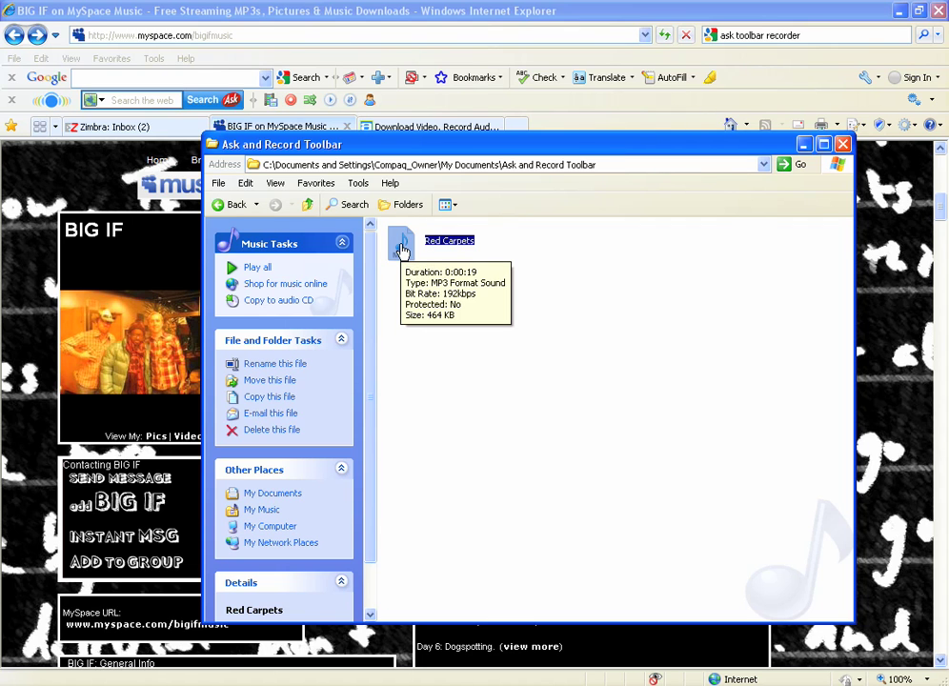
pyautogui.click(708, 434)
pyautogui.click(942, 212)
pyautogui.moveTo(941, 212)
pyautogui.mouseDown()
pyautogui.moveTo(942, 172)
pyautogui.moveTo(942, 219)
pyautogui.mouseUp()
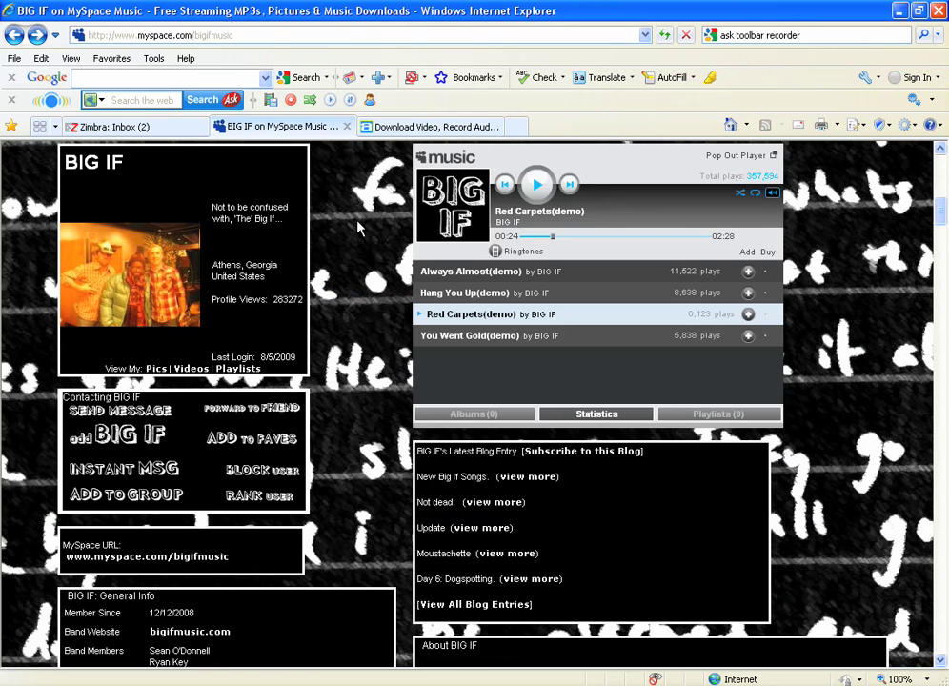